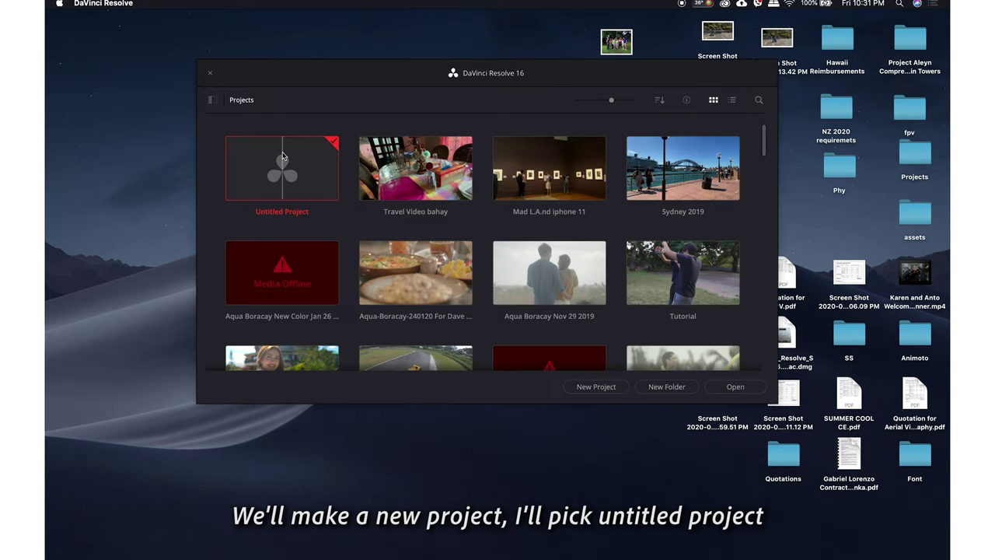
Step: Open the Untitled Project and browse the Macintosh HD and My Passport drives in the media storage for footage
{"action": "double_click", "coordinate": [283, 156]}
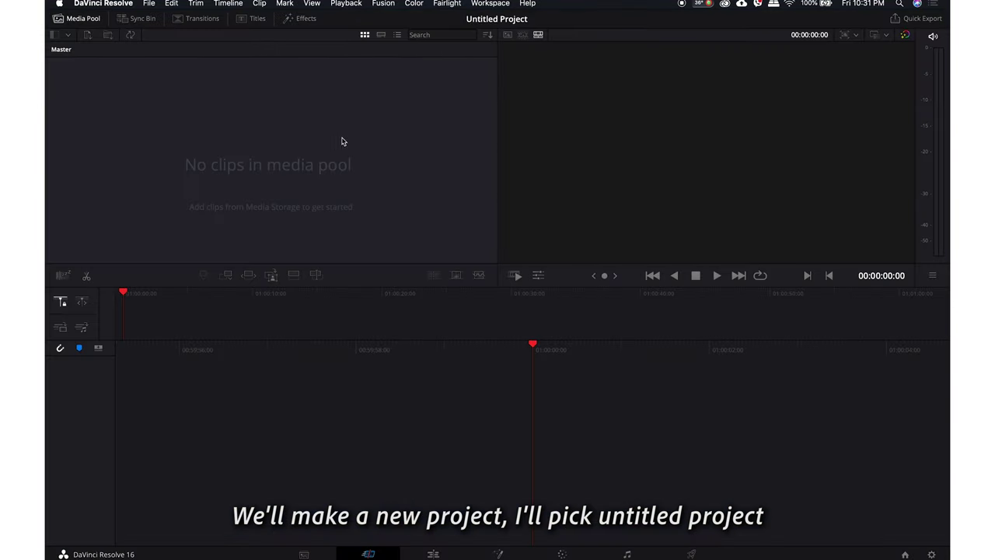
{"action": "left_click", "coordinate": [304, 554]}
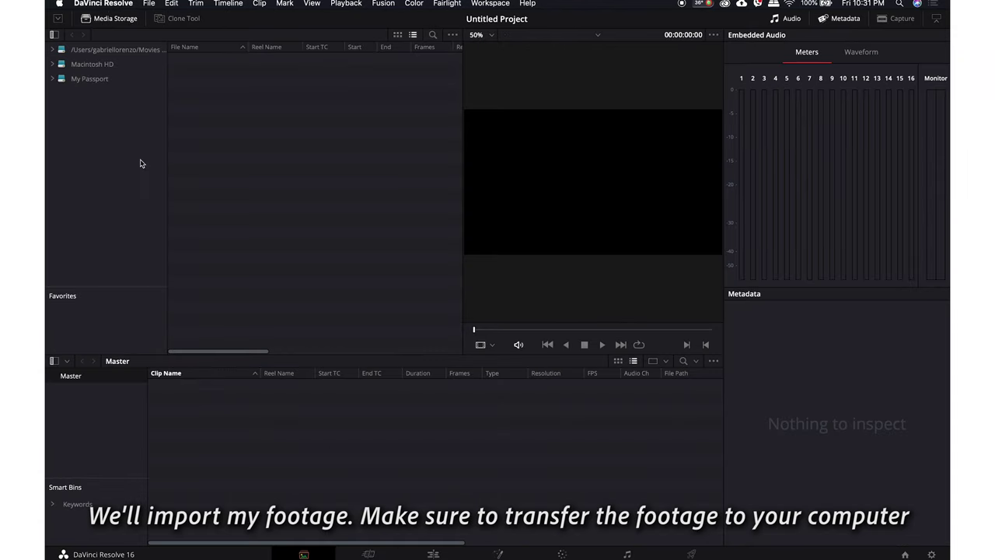
{"action": "left_click", "coordinate": [53, 65]}
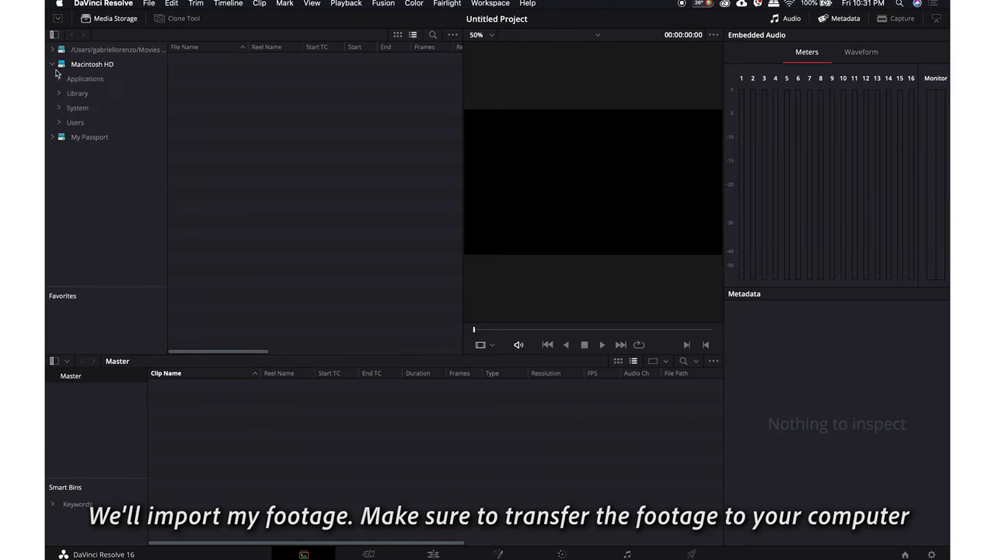
{"action": "left_click", "coordinate": [54, 69]}
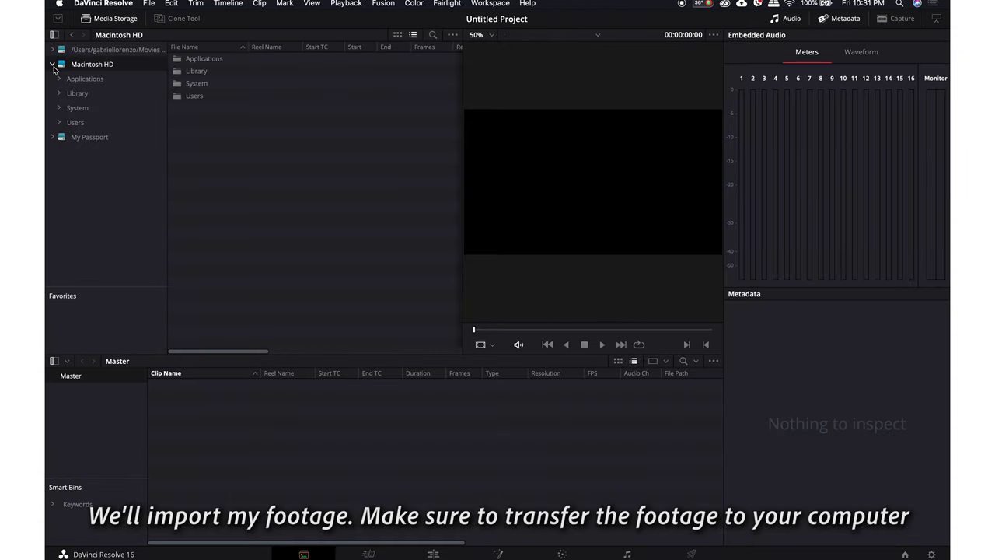
{"action": "left_click", "coordinate": [53, 65]}
{"action": "left_click", "coordinate": [52, 79]}
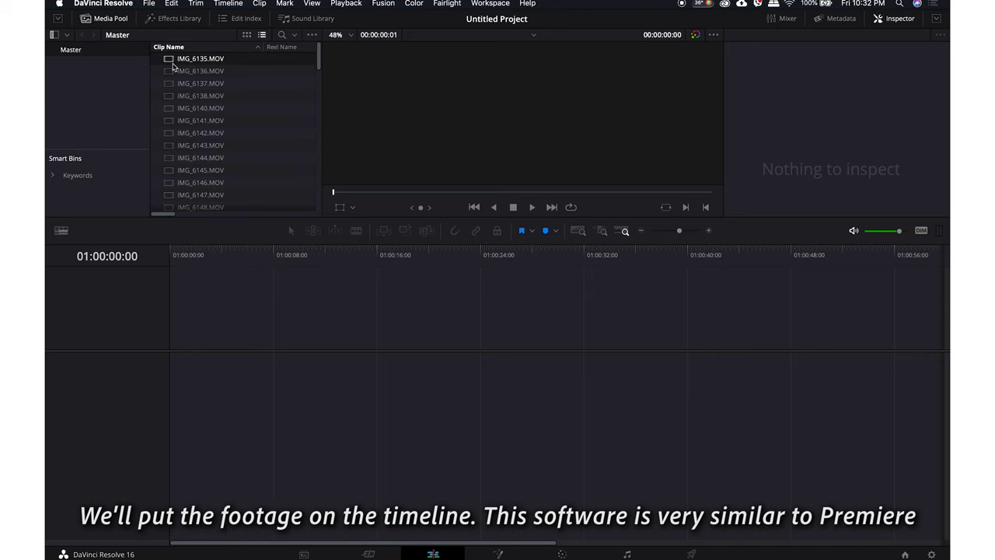
Step: Place the imported footage clips, starting with IMG_6135.MOV, in sequence on a new timeline and move the playhead to 01:00:01:12
{"action": "scroll", "coordinate": [168, 138], "scroll_direction": "down", "scroll_amount": 15}
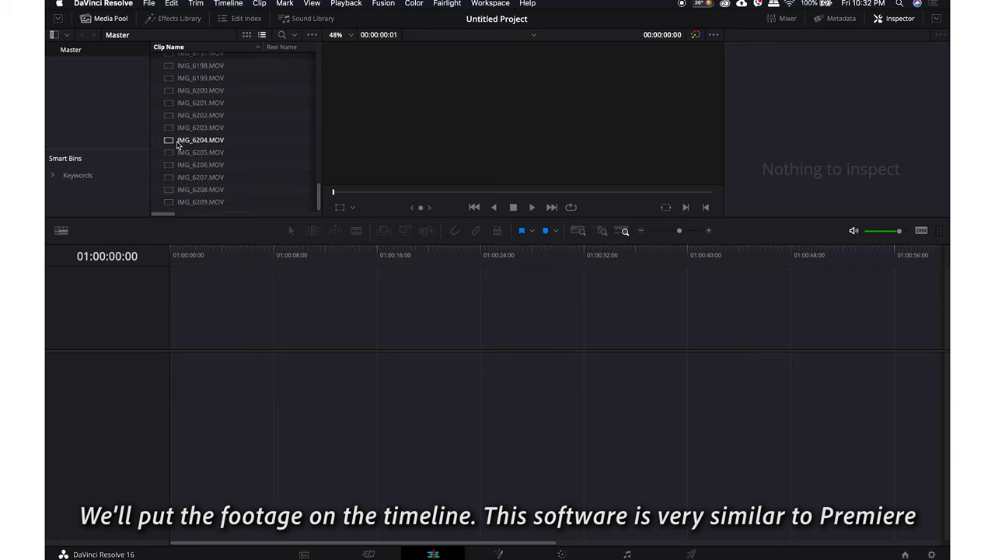
{"action": "left_click_drag", "start_coordinate": [172, 171], "coordinate": [177, 394]}
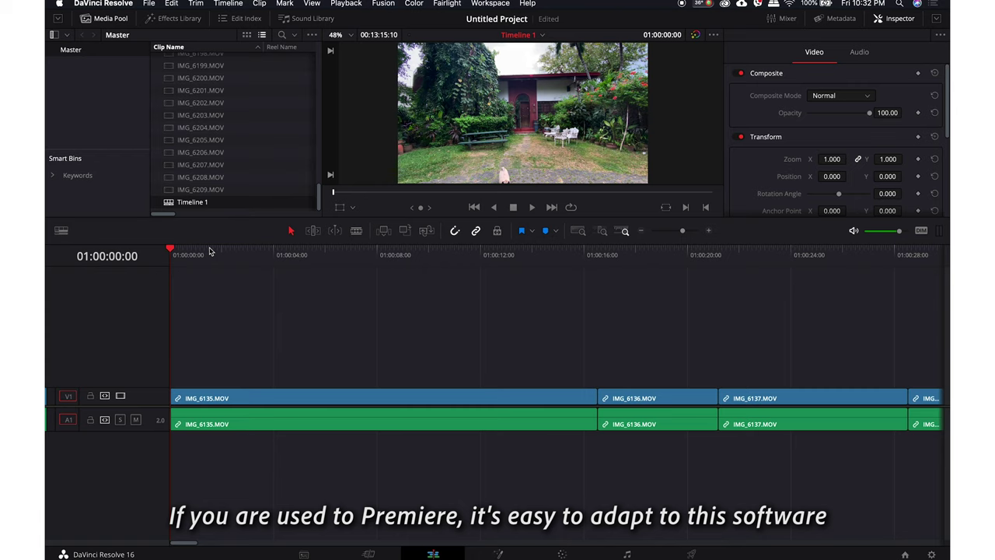
{"action": "left_click", "coordinate": [210, 251]}
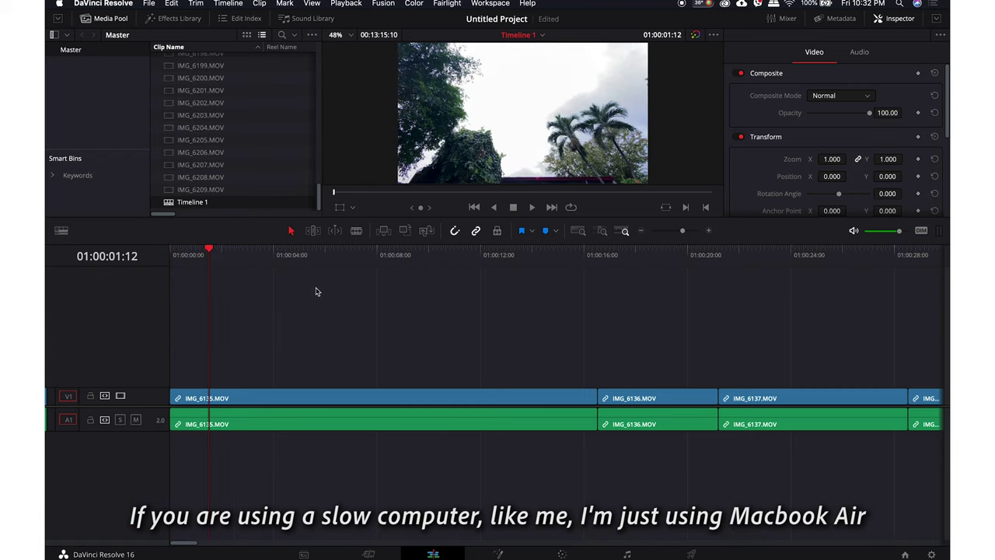
Step: Select all timeline clips and set the playback proxy mode to Quarter Resolution
{"action": "key", "text": "super+minus"}
{"action": "key", "text": "super+minus"}
{"action": "key", "text": "super+minus"}
{"action": "key", "text": "super+equal"}
{"action": "key", "text": "super+equal"}
{"action": "key", "text": "super+a"}
{"action": "left_click", "coordinate": [343, 4]}
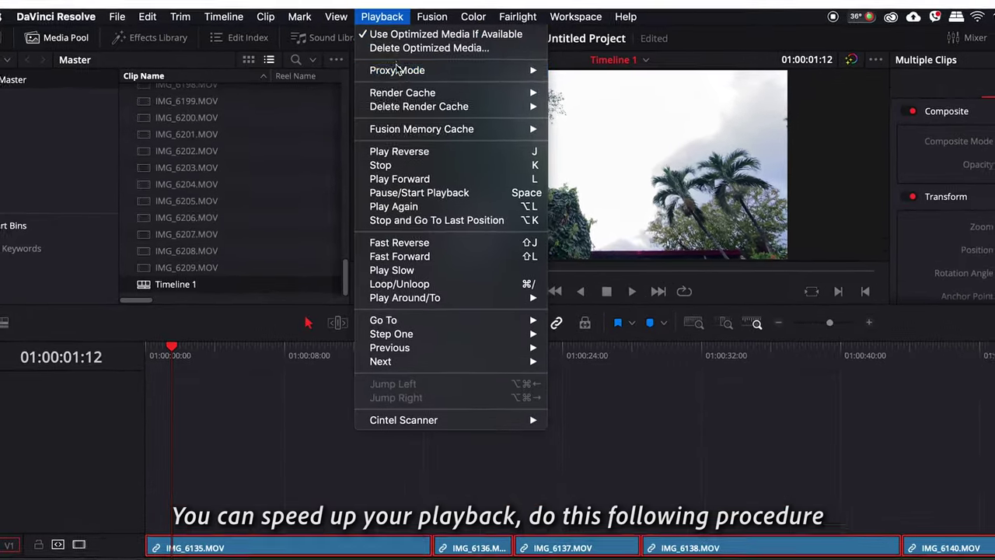
{"action": "mouse_move", "coordinate": [414, 40]}
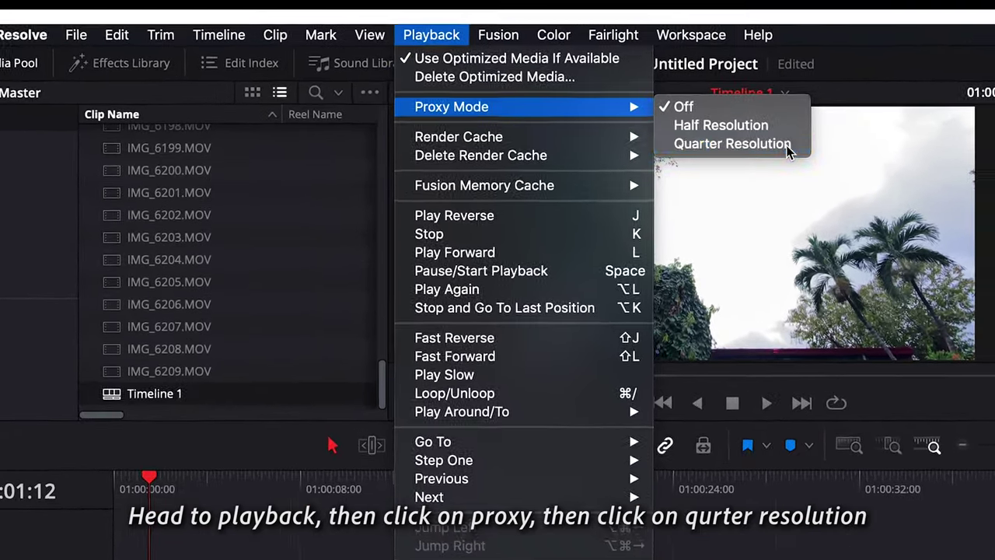
{"action": "left_click", "coordinate": [637, 110]}
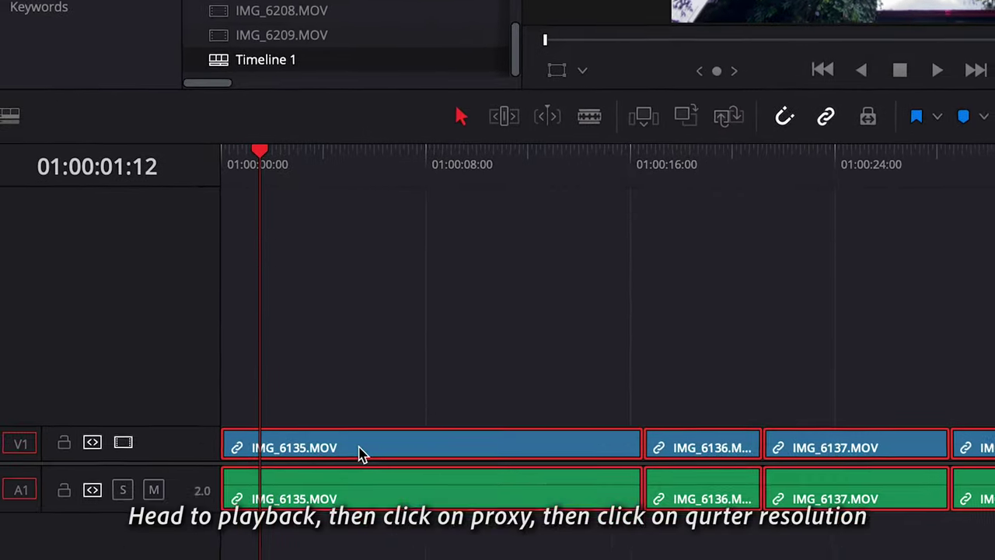
Step: Start generating optimized media for the selected timeline clips and cancel the generation
{"action": "right_click", "coordinate": [360, 455]}
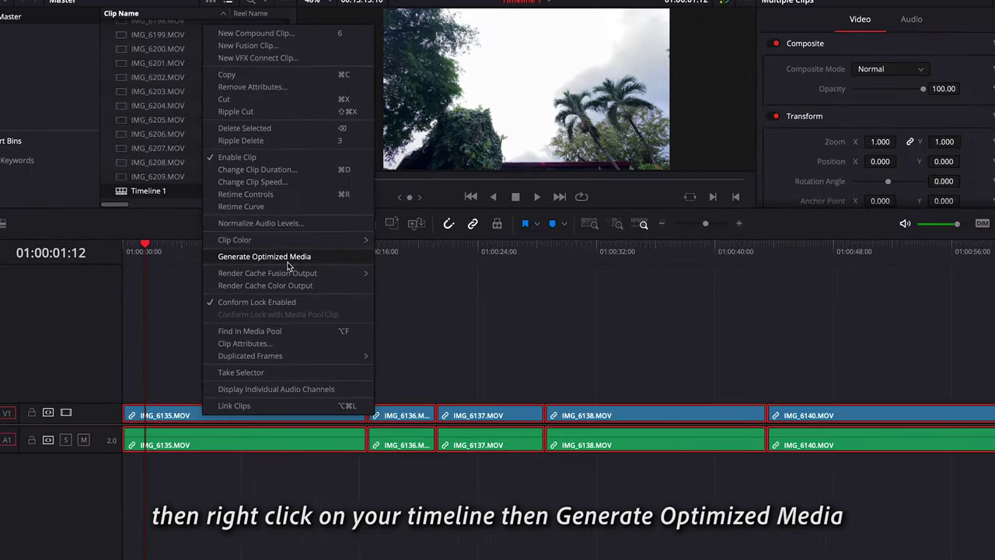
{"action": "left_click", "coordinate": [265, 257]}
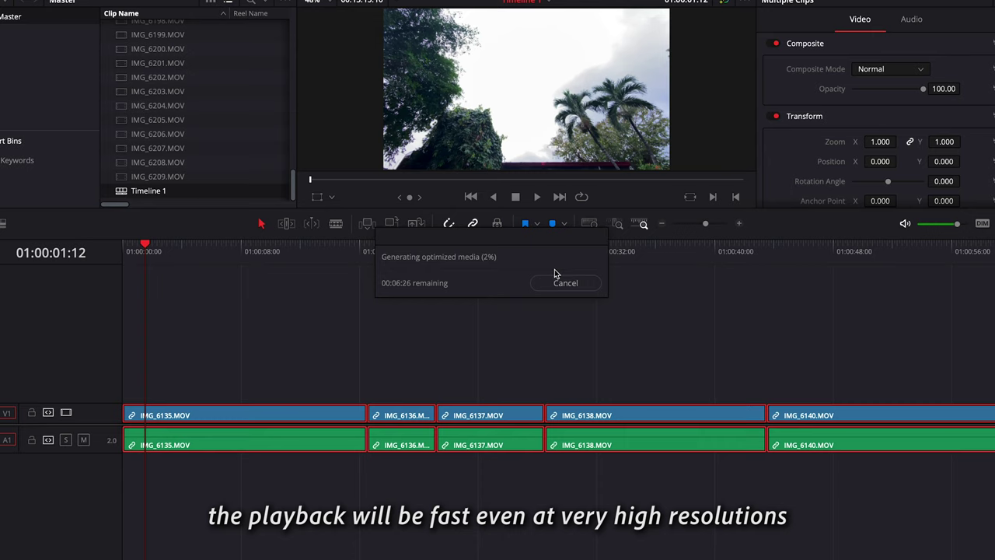
{"action": "left_click", "coordinate": [566, 283]}
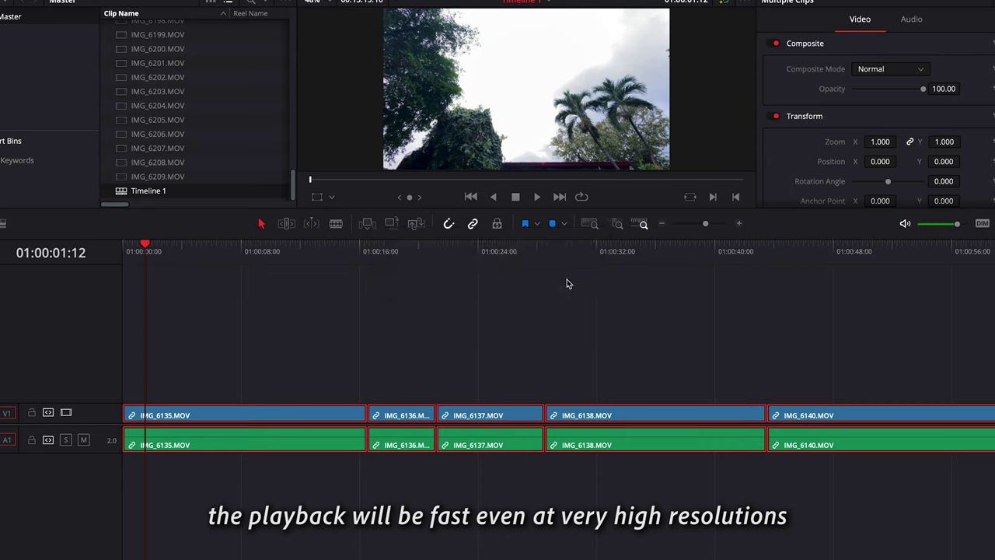
Step: Review the start of clip IMG_6138.MOV, then set its rotation angle to 89.200 and its zoom to 1.820 to fill the frame
{"action": "left_click", "coordinate": [176, 255]}
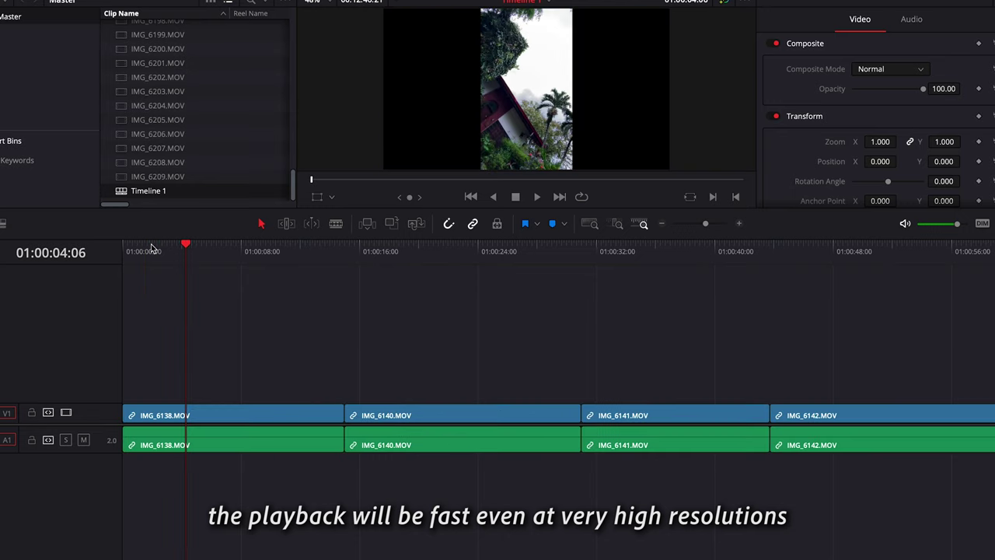
{"action": "left_click", "coordinate": [151, 248]}
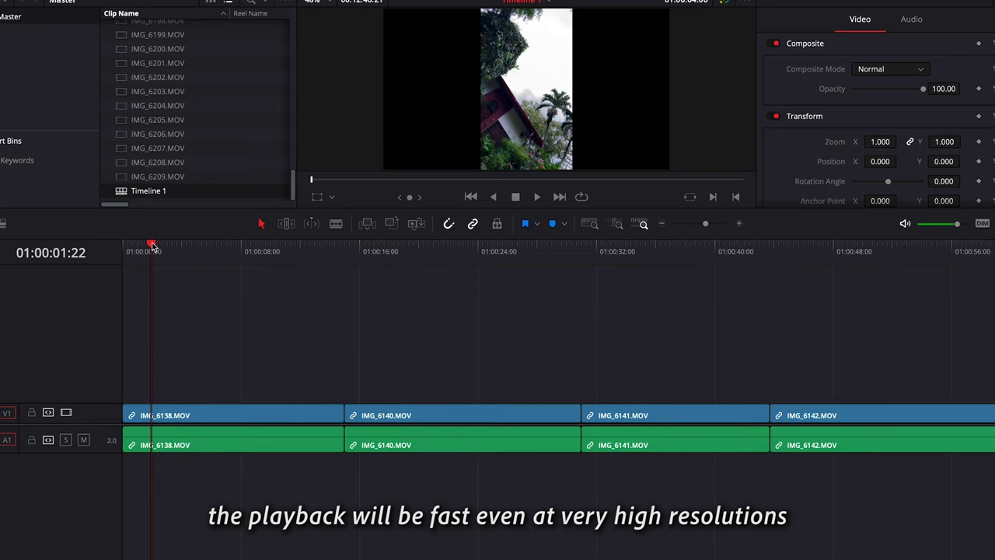
{"action": "left_click_drag", "start_coordinate": [152, 242], "coordinate": [123, 252]}
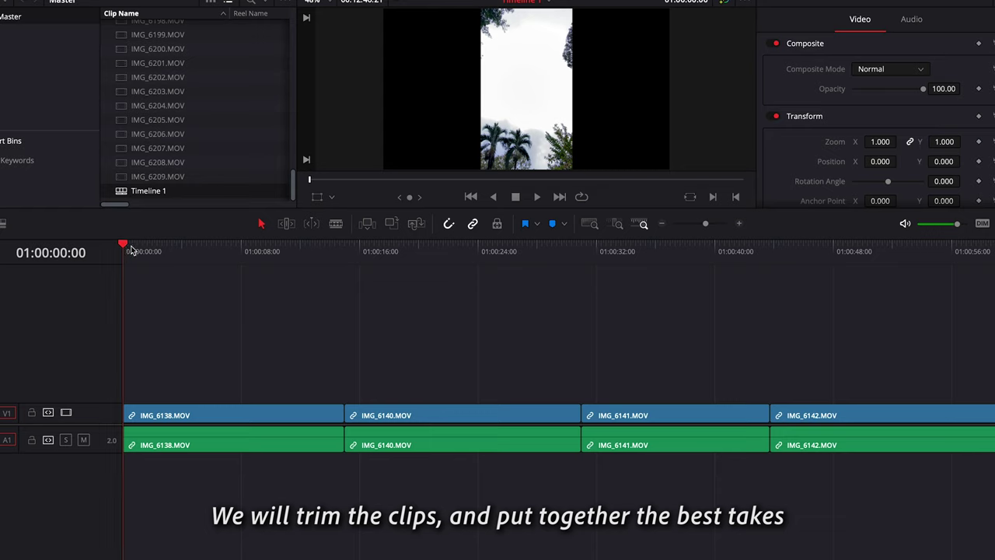
{"action": "left_click_drag", "start_coordinate": [132, 249], "coordinate": [156, 249]}
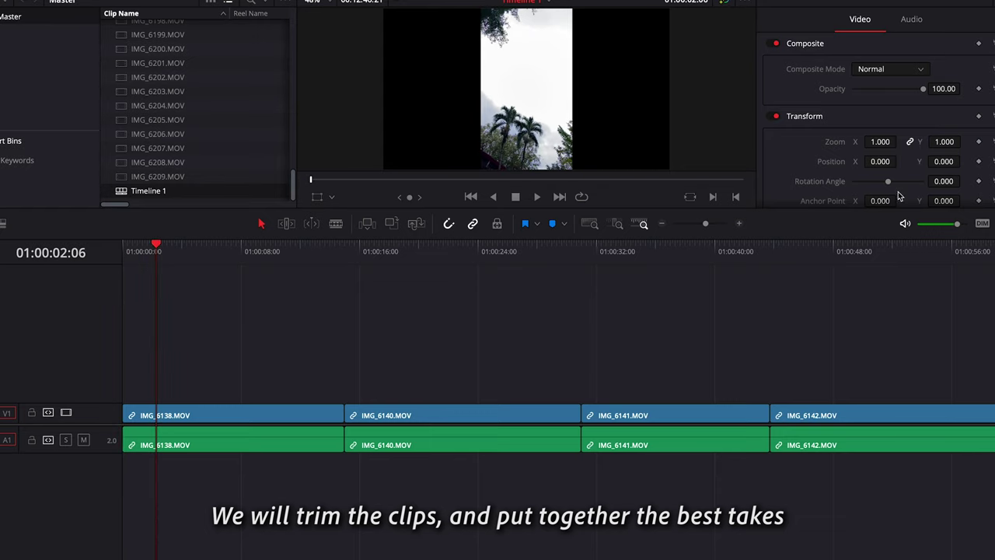
{"action": "mouse_move", "coordinate": [943, 181]}
{"action": "left_mouse_down"}
{"action": "mouse_move", "coordinate": [964, 181]}
{"action": "mouse_move", "coordinate": [952, 181]}
{"action": "left_mouse_up"}
{"action": "left_click_drag", "start_coordinate": [880, 141], "coordinate": [893, 141]}
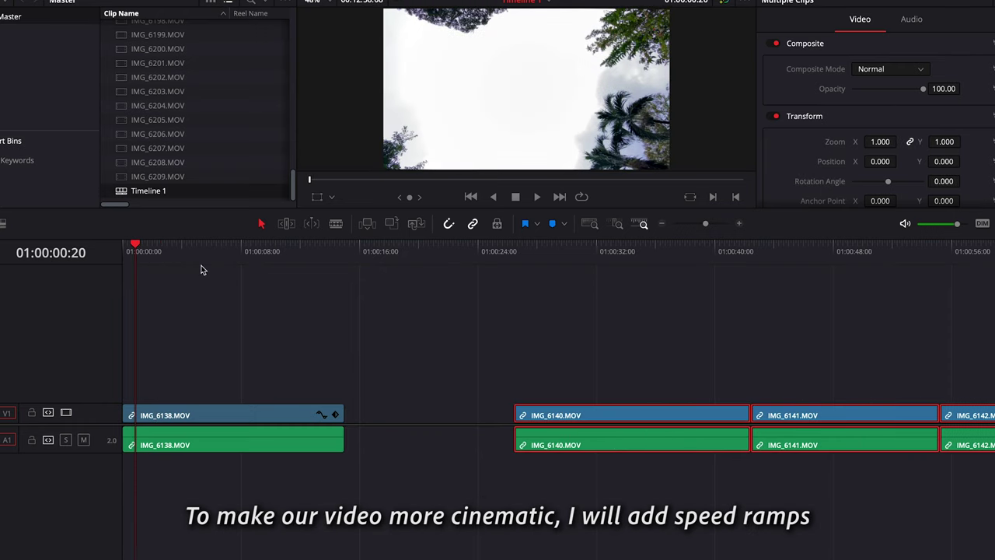
Step: Move the playhead to 01:00:07:03 and show the Retime Speed curve for clip IMG_6138.MOV instead of Retime Frame
{"action": "key", "text": "ctrl+equal"}
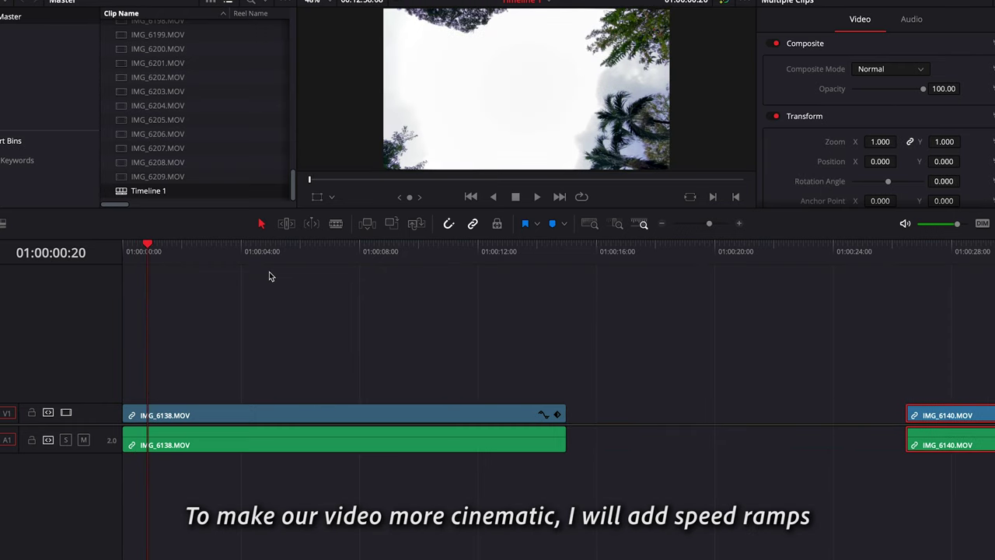
{"action": "left_click_drag", "start_coordinate": [150, 248], "coordinate": [334, 292]}
{"action": "left_click", "coordinate": [293, 413]}
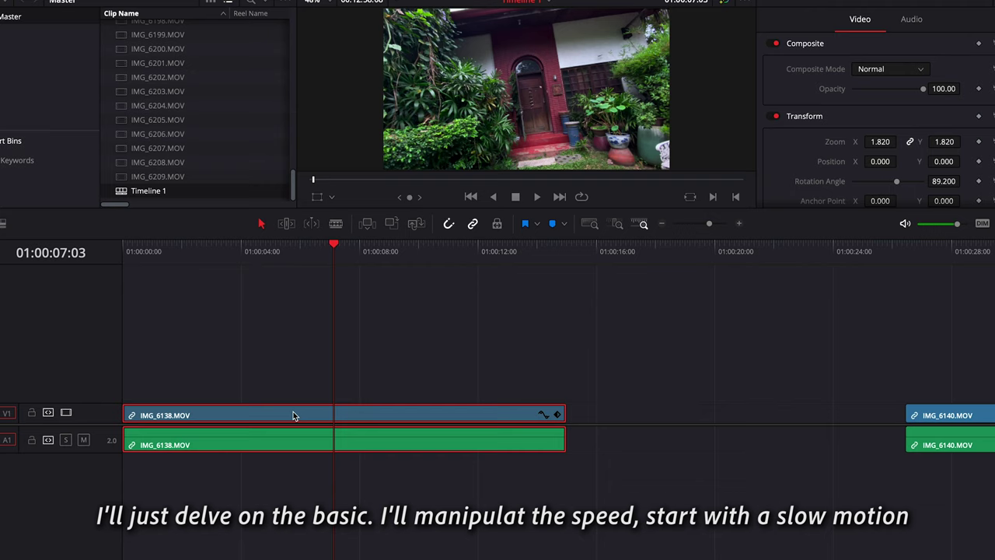
{"action": "key", "text": "ctrl+shift+c"}
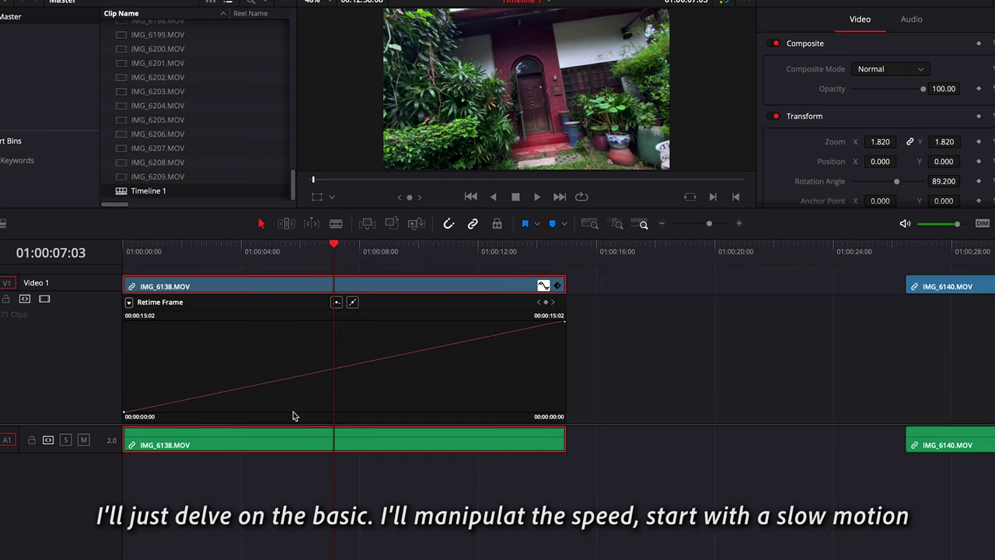
{"action": "left_click", "coordinate": [129, 303]}
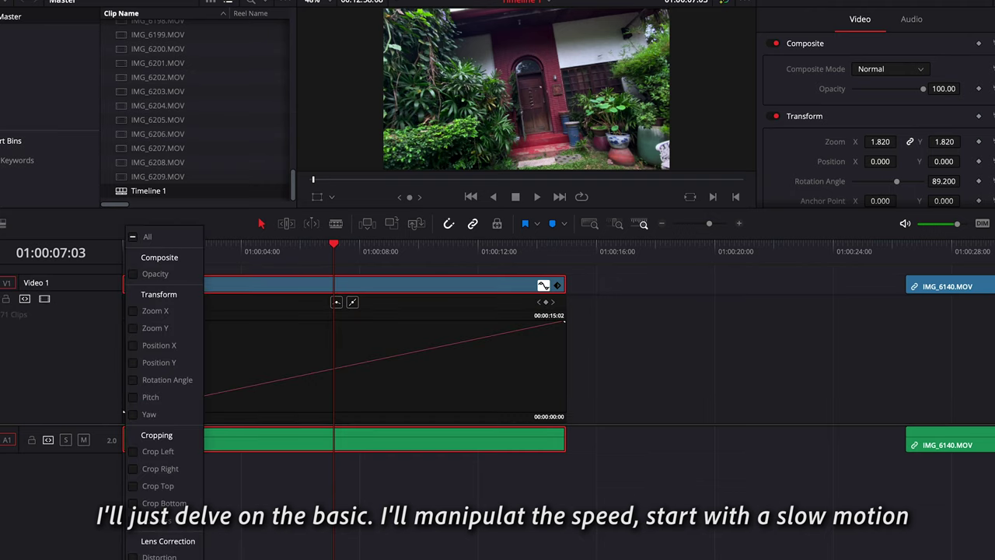
{"action": "left_click", "coordinate": [133, 413]}
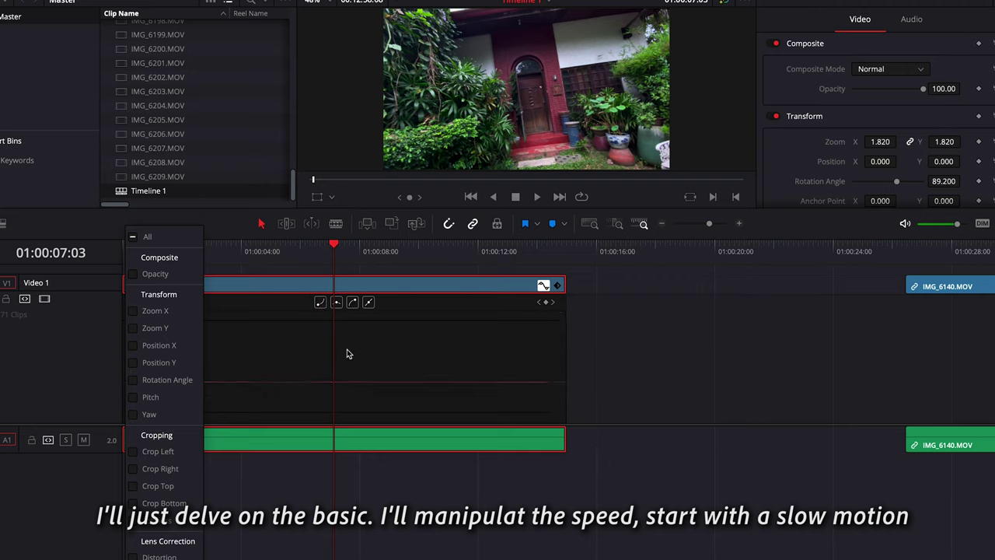
{"action": "left_click", "coordinate": [337, 382]}
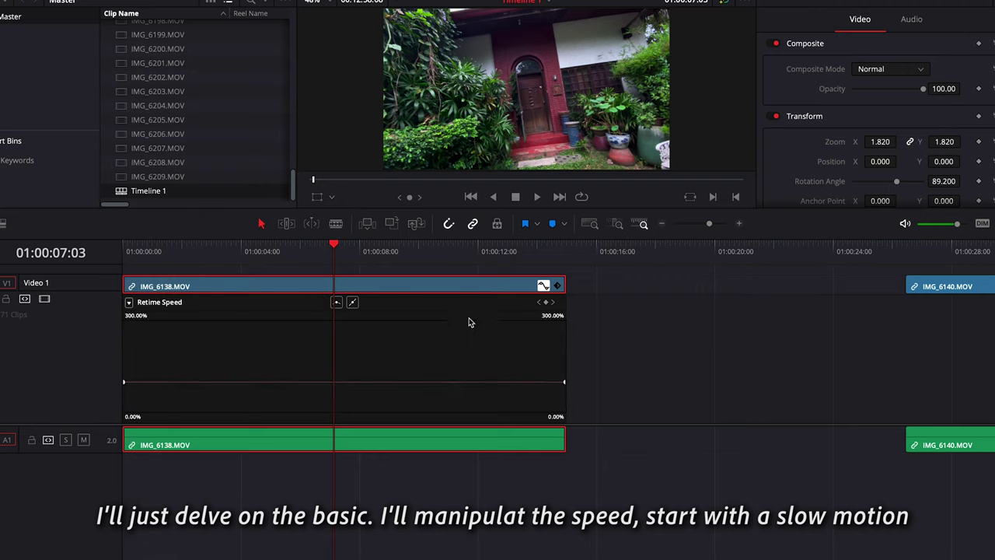
Step: Add a speed keyframe at 01:00:07:03, lower the retime speed before it for slow motion, and preview the clip
{"action": "left_click", "coordinate": [545, 303]}
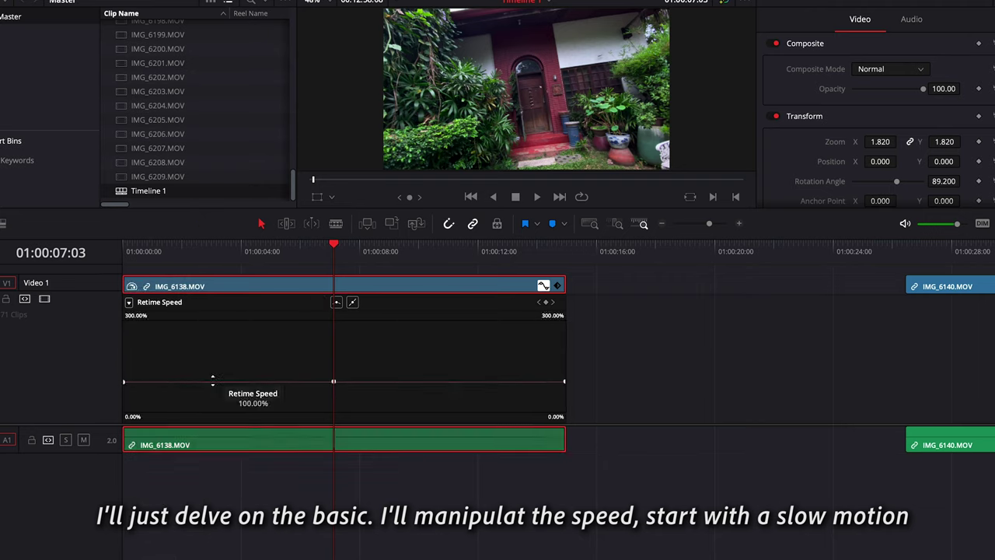
{"action": "left_click_drag", "start_coordinate": [211, 381], "coordinate": [194, 446]}
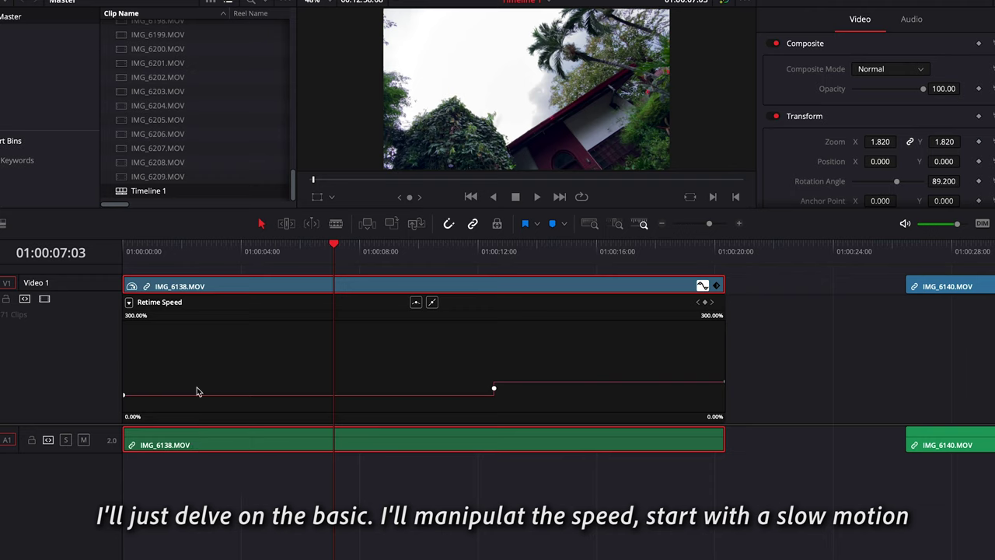
{"action": "left_click", "coordinate": [159, 267]}
{"action": "key", "text": "space"}
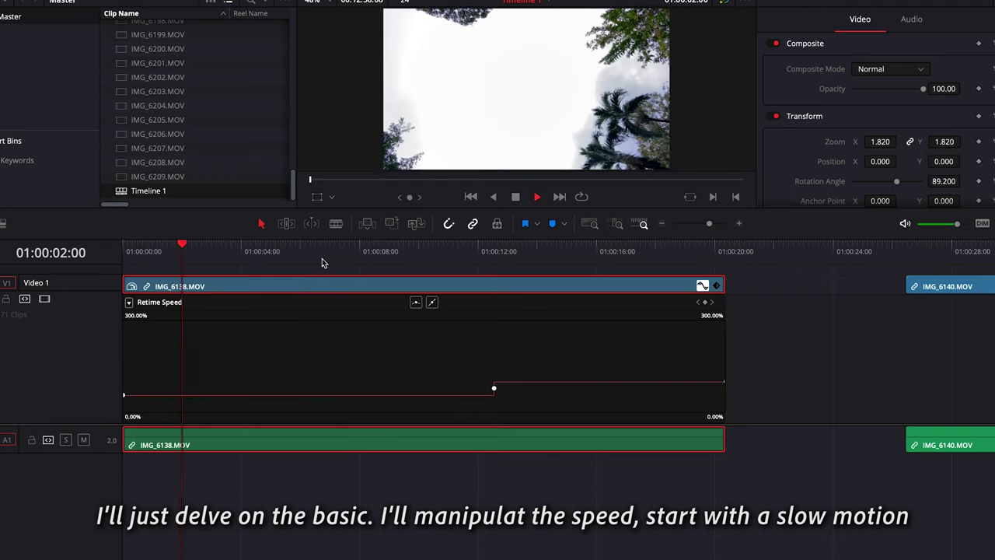
Step: Raise the retime speed after the keyframe to about 213% so the clip ends in fast forward
{"action": "left_click", "coordinate": [482, 259]}
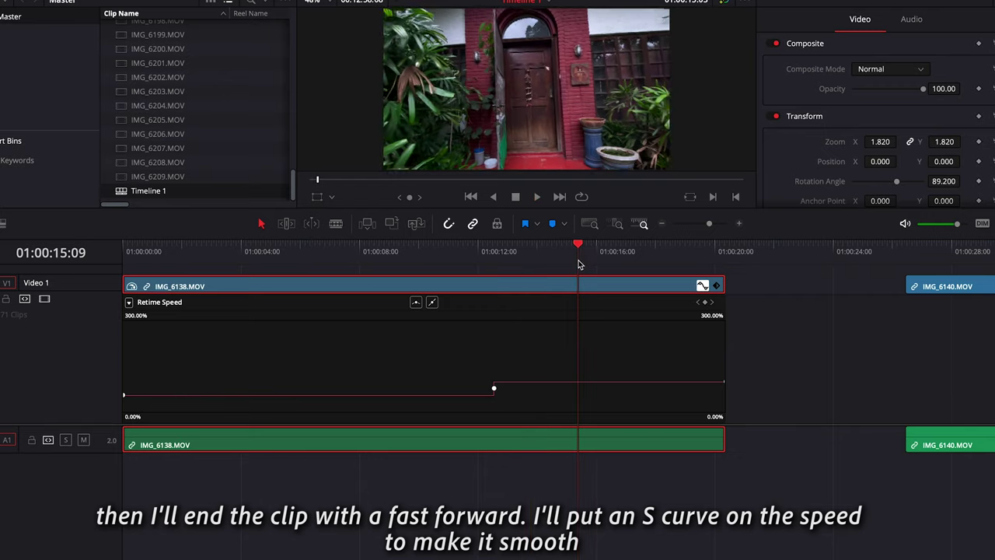
{"action": "left_click_drag", "start_coordinate": [544, 381], "coordinate": [553, 208]}
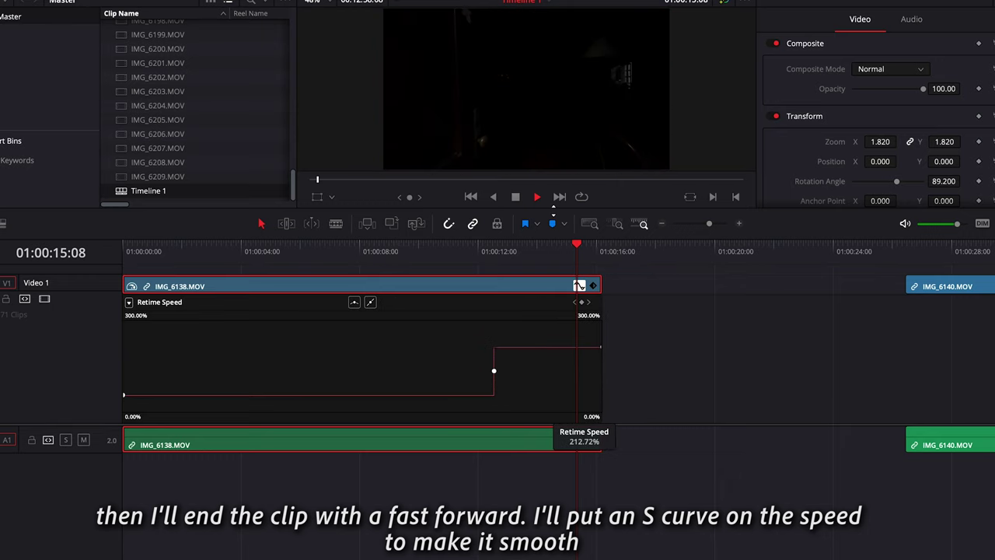
{"action": "left_click_drag", "start_coordinate": [531, 244], "coordinate": [532, 246]}
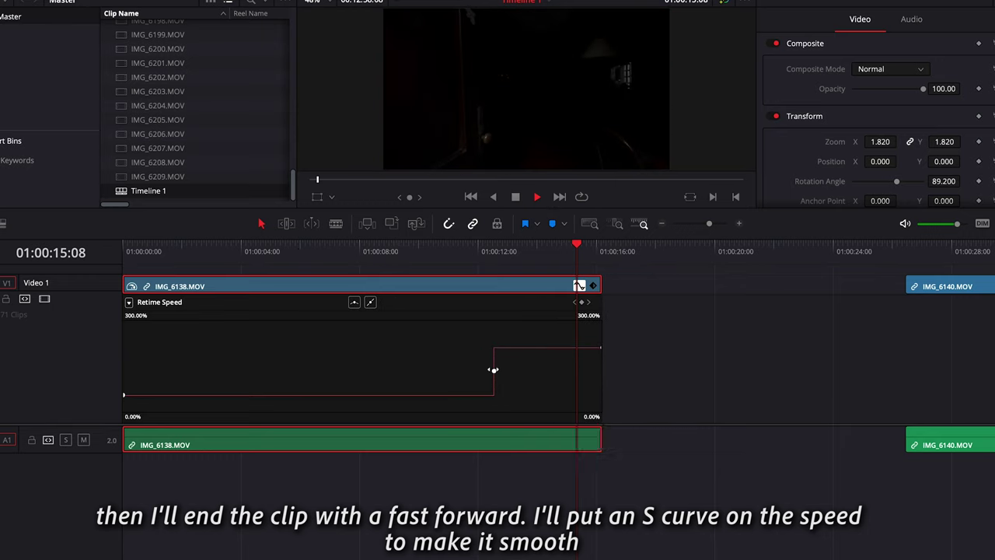
Step: Smooth the speed keyframe into an S-curve with widened handles, and mute audio track A1
{"action": "left_click", "coordinate": [488, 265]}
{"action": "key", "text": "ctrl+equal"}
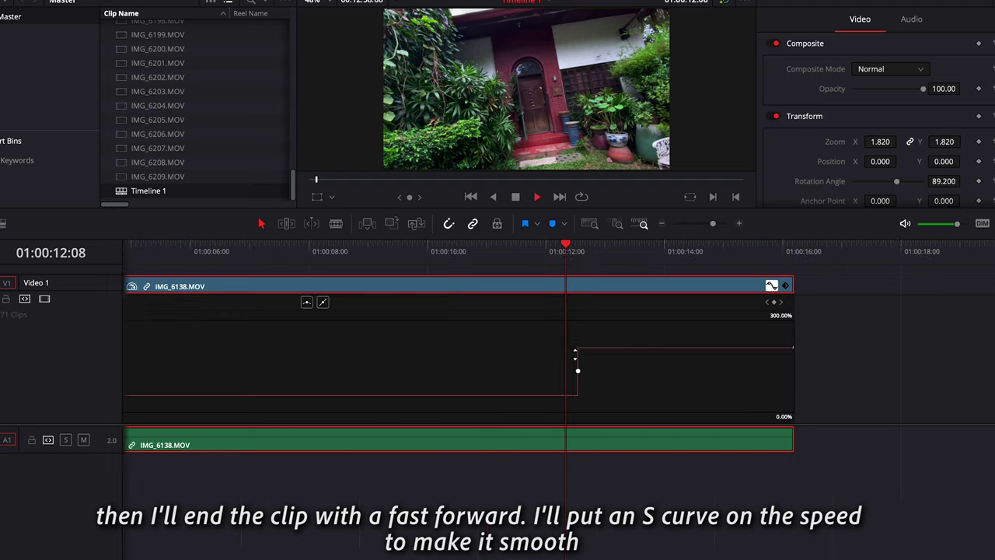
{"action": "left_click", "coordinate": [306, 303]}
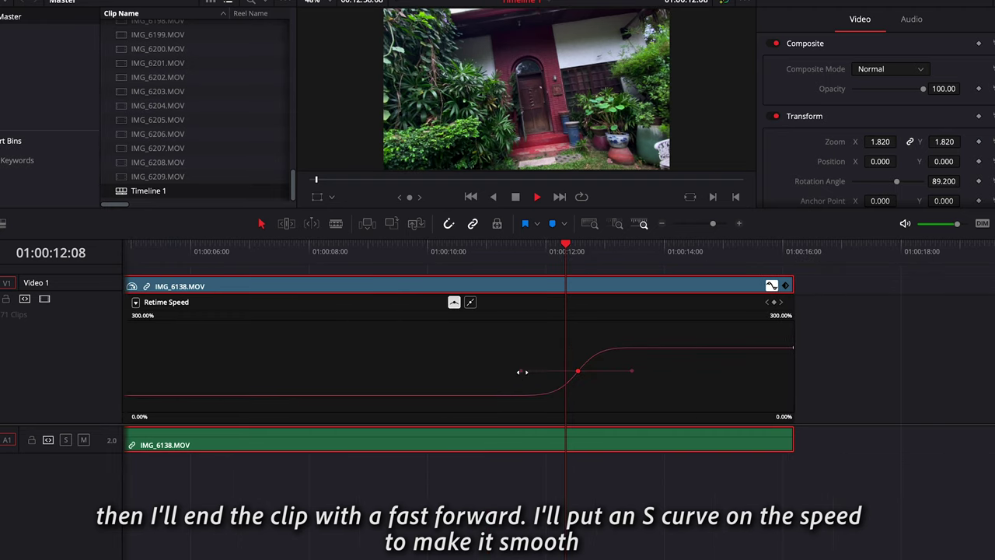
{"action": "left_click_drag", "start_coordinate": [509, 371], "coordinate": [429, 370]}
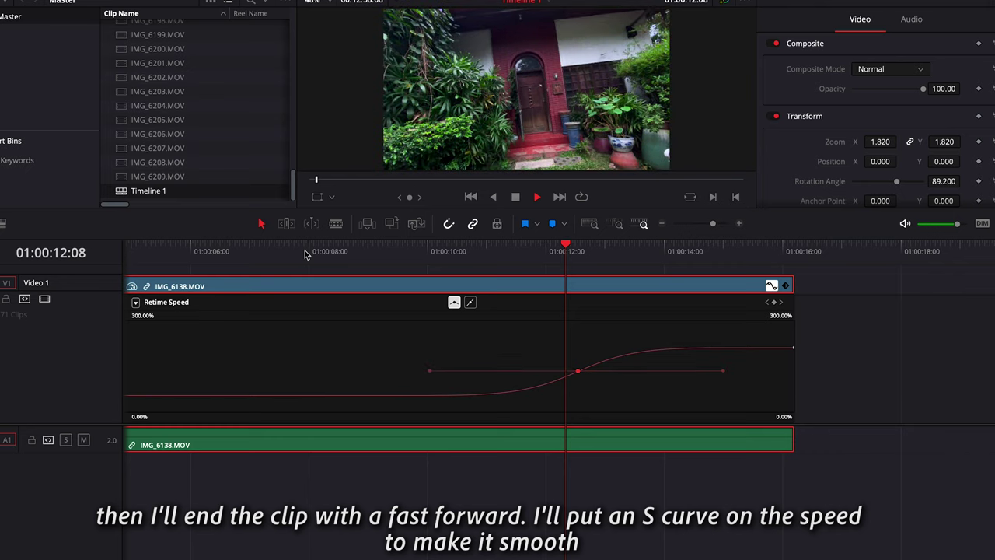
{"action": "left_click", "coordinate": [83, 440]}
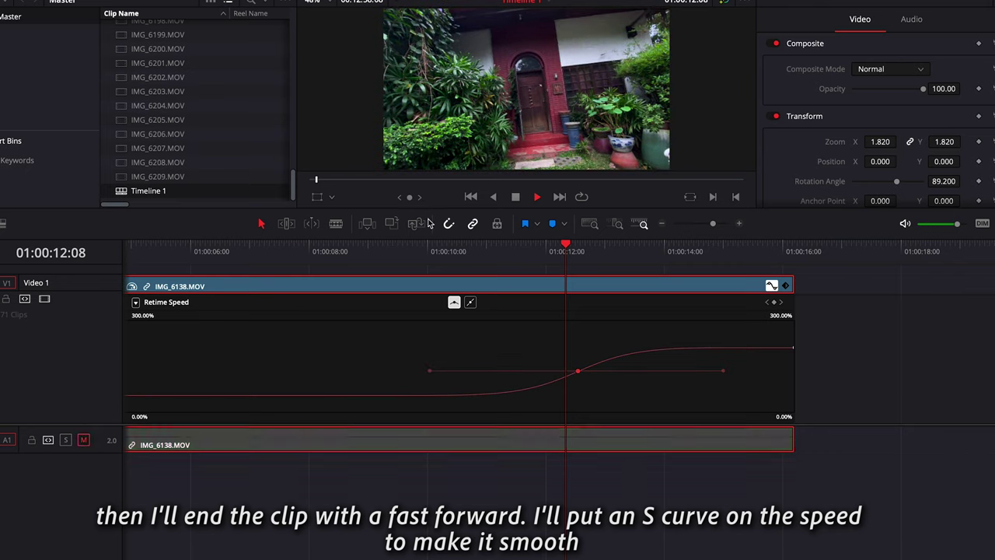
Step: Move the playhead back ahead of the speed keyframe in IMG_6138.MOV to review the smoothed speed ramp
{"action": "left_click", "coordinate": [403, 251]}
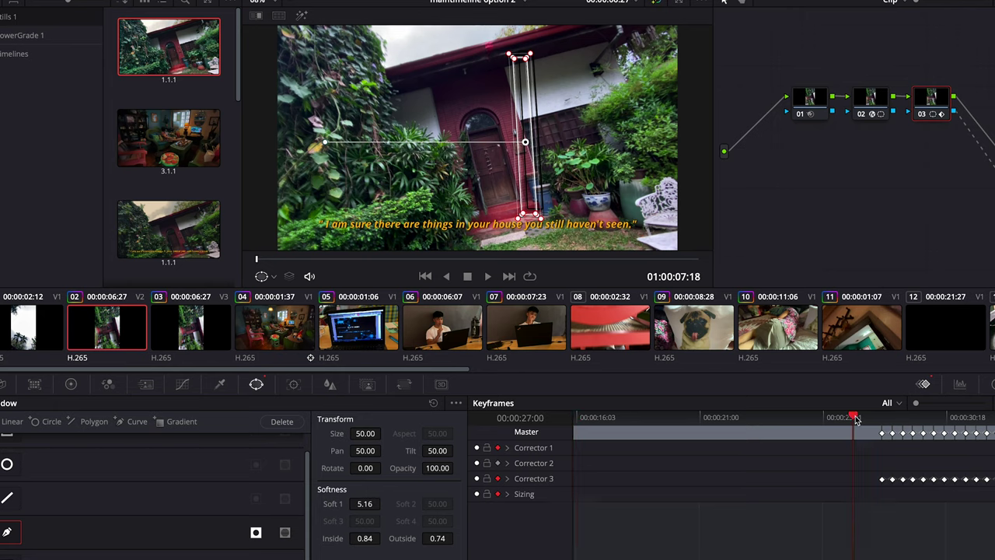
Step: Scrub through the Corrector 3 mask keyframes of clip 02 on the Color page to review the masked transition
{"action": "left_click_drag", "start_coordinate": [857, 420], "coordinate": [991, 418]}
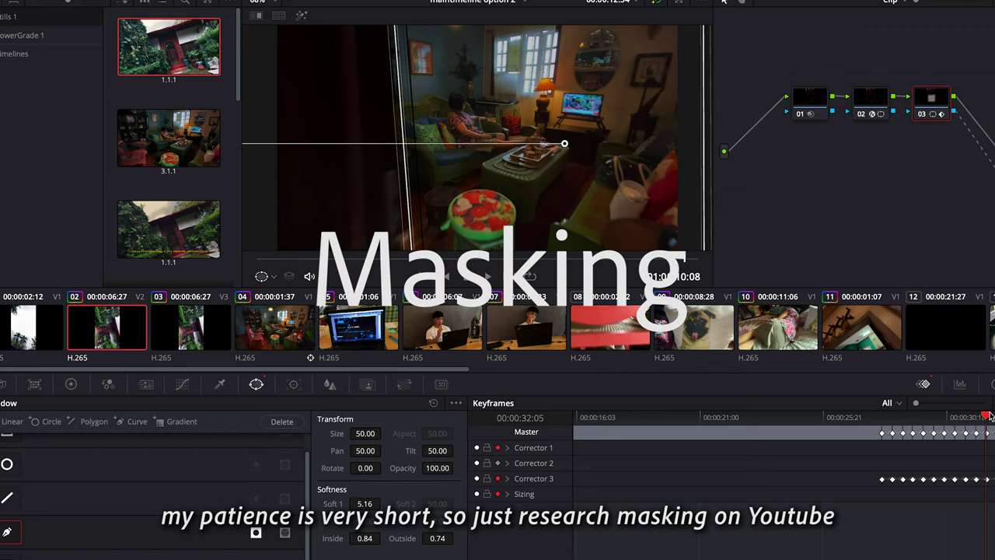
{"action": "left_click_drag", "start_coordinate": [886, 418], "coordinate": [973, 420]}
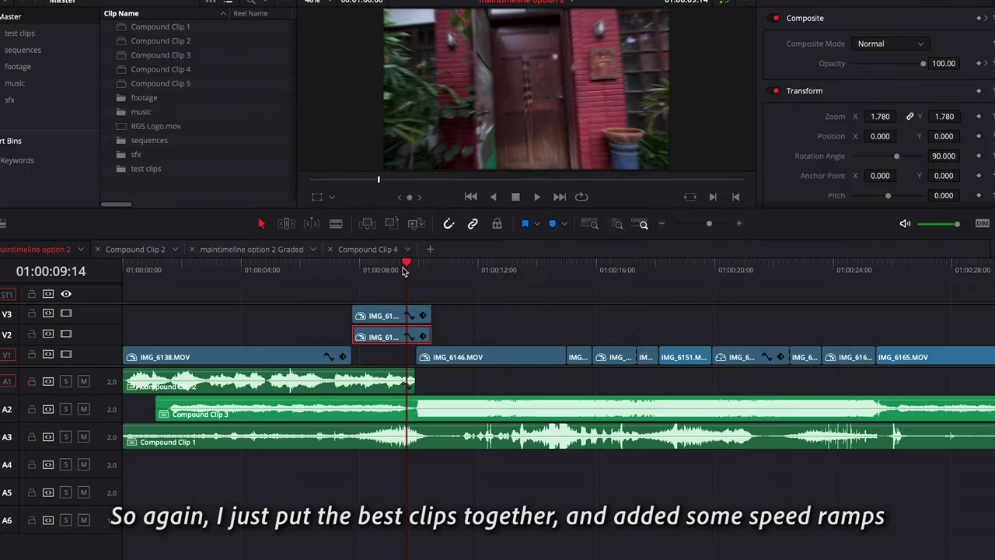
Step: Scrub maintimeline option 2 from 01:00:09:14 onward to review the assembled clips, and select the Compound Clip 1 audio on A3
{"action": "left_click_drag", "start_coordinate": [403, 270], "coordinate": [472, 273]}
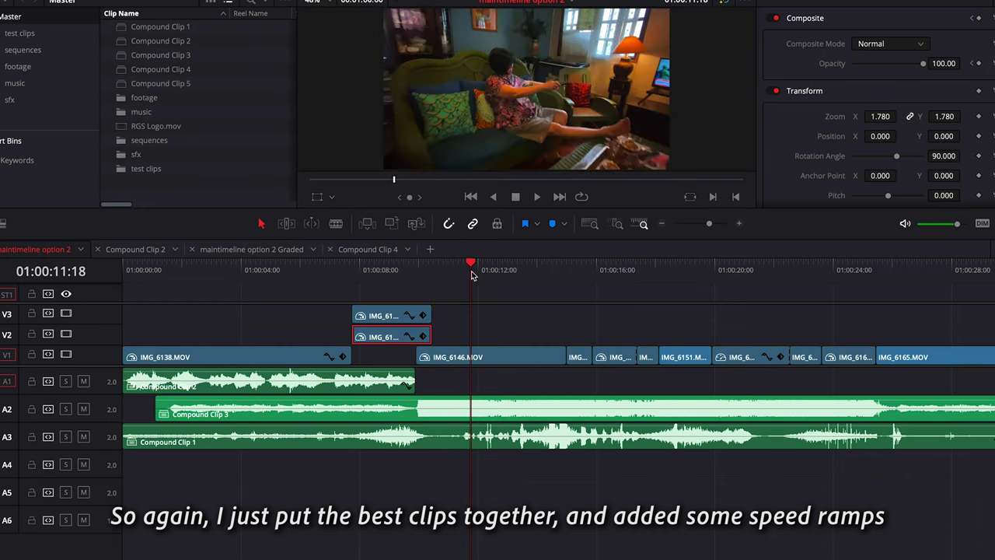
{"action": "left_click_drag", "start_coordinate": [472, 274], "coordinate": [512, 274]}
{"action": "left_click_drag", "start_coordinate": [519, 275], "coordinate": [484, 324]}
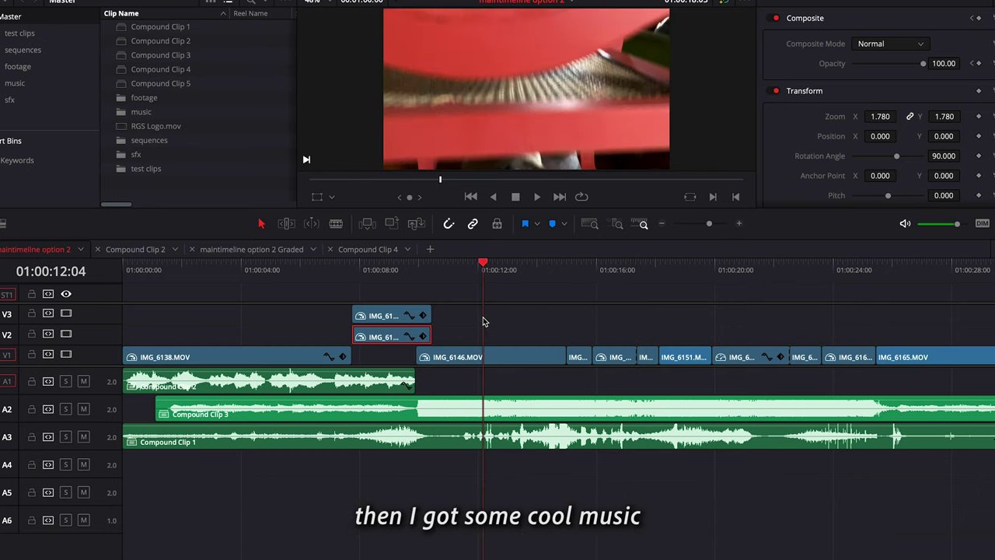
{"action": "left_click", "coordinate": [289, 442]}
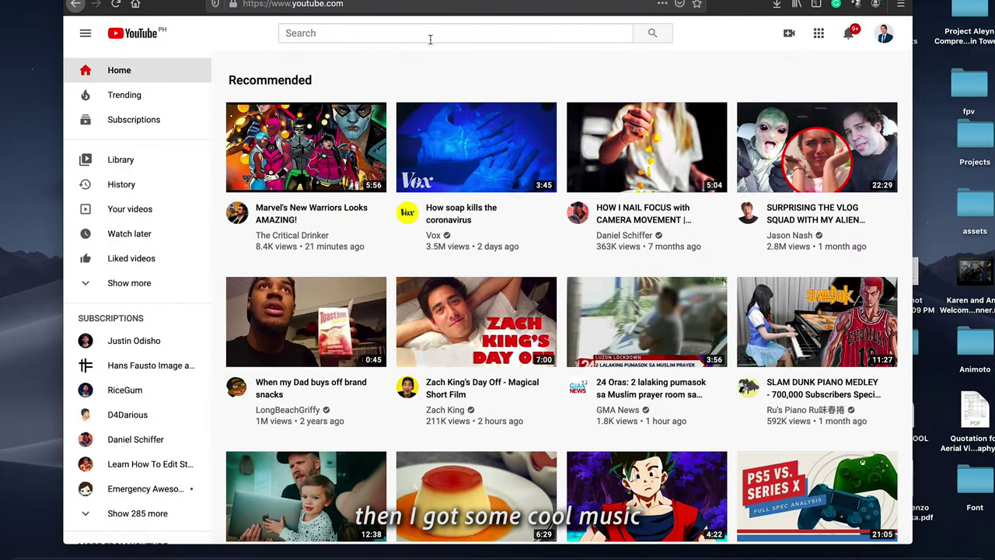
Step: Switch to YouTube, search for "snore sound effect", and play the video "Snore Sound Effect" from 0:09
{"action": "left_click", "coordinate": [431, 33]}
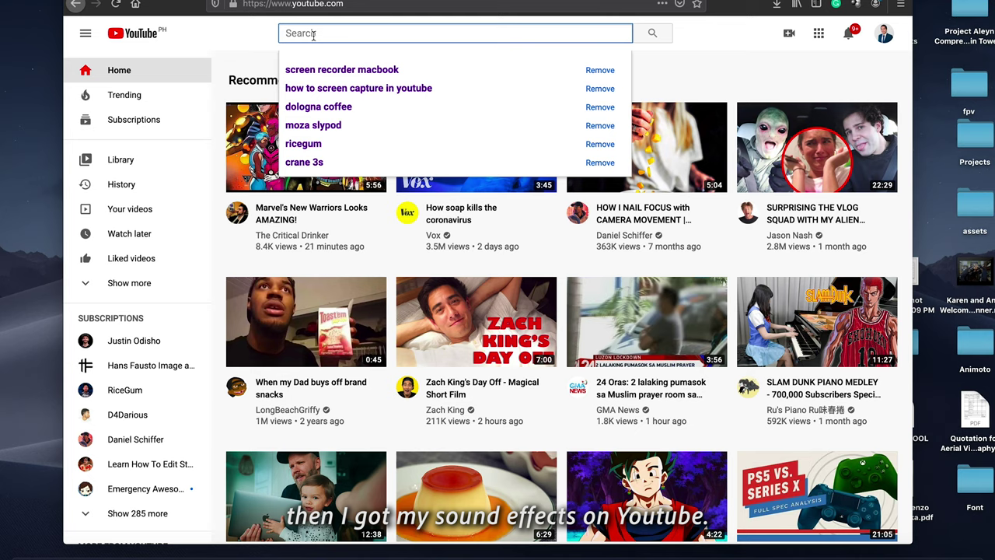
{"action": "type", "text": "snor"}
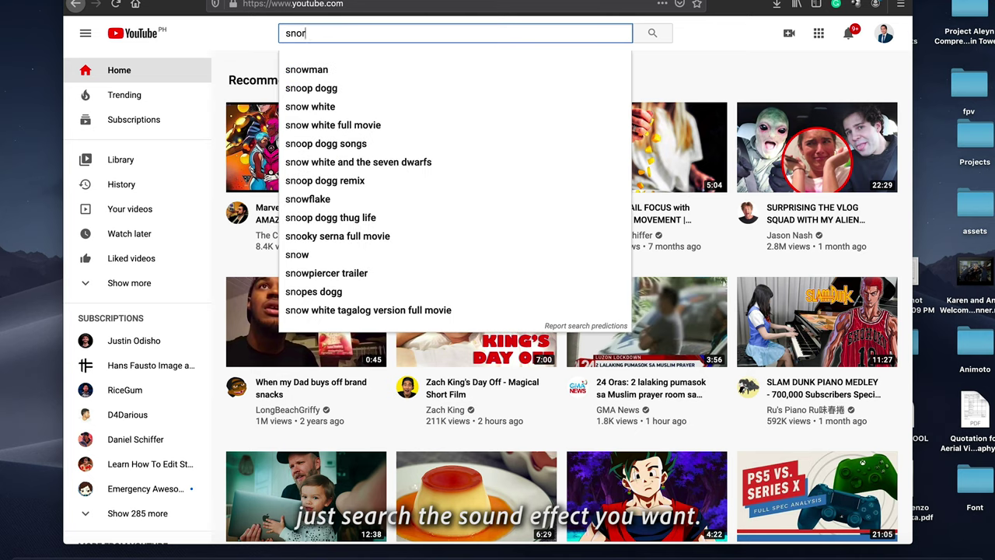
{"action": "type", "text": "e sound effec"}
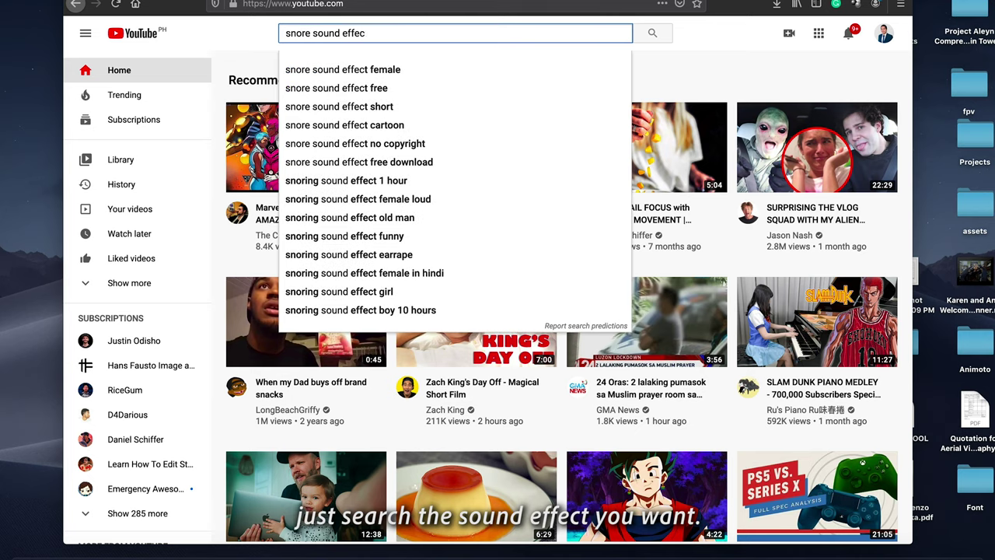
{"action": "type", "text": "t"}
{"action": "key", "text": "Return"}
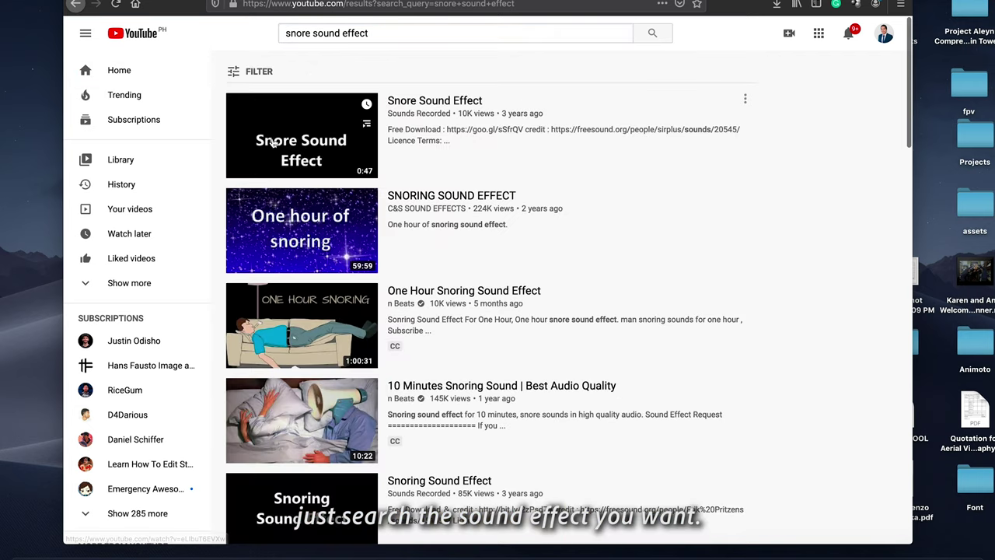
{"action": "left_click", "coordinate": [316, 153]}
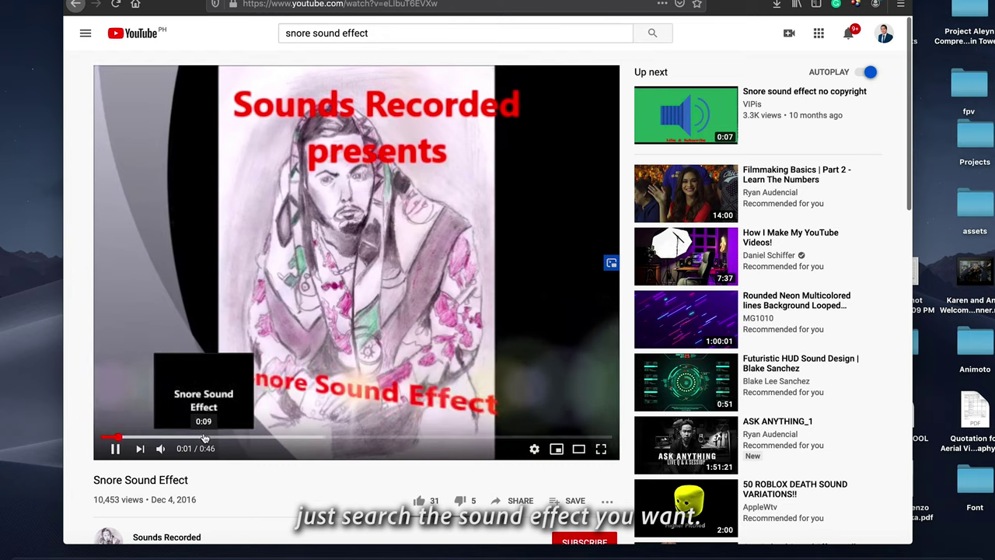
{"action": "left_click", "coordinate": [204, 437]}
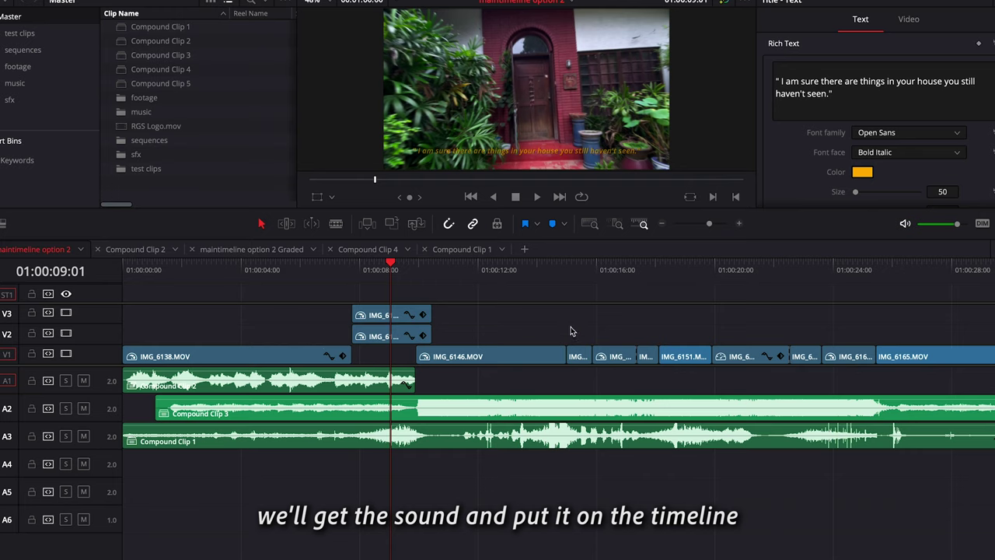
Step: Return to DaVinci Resolve, scrub maintimeline option 2 to 01:00:26:17, and review the full extent of its clips and audio tracks
{"action": "left_click_drag", "start_coordinate": [383, 266], "coordinate": [912, 295]}
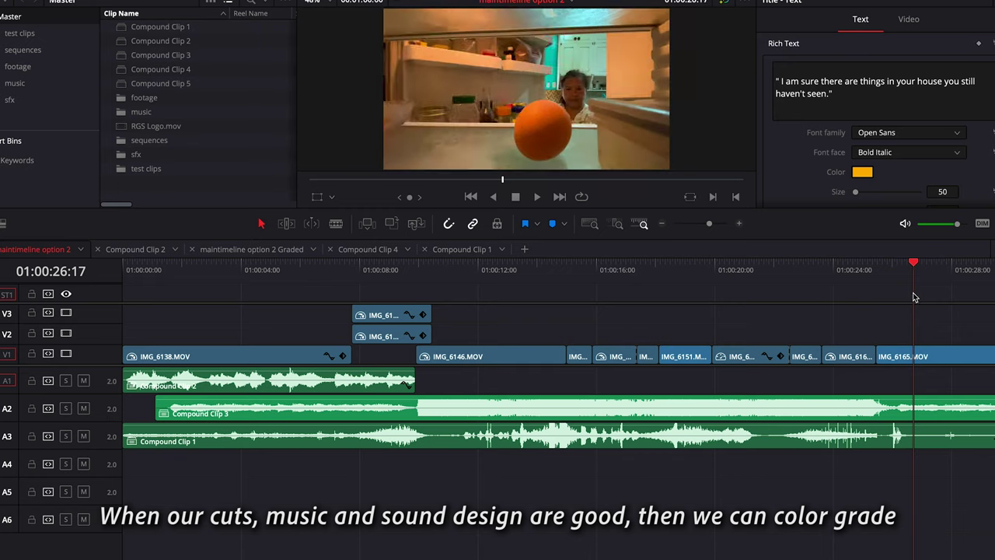
{"action": "scroll", "coordinate": [739, 290], "scroll_direction": "down", "scroll_amount": 3}
{"action": "scroll", "coordinate": [699, 290], "scroll_direction": "up", "scroll_amount": 2}
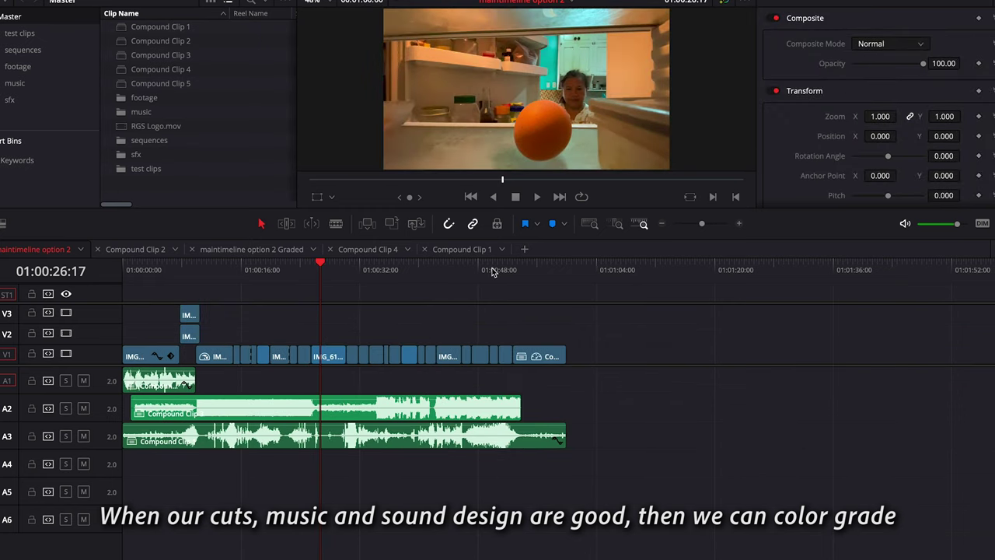